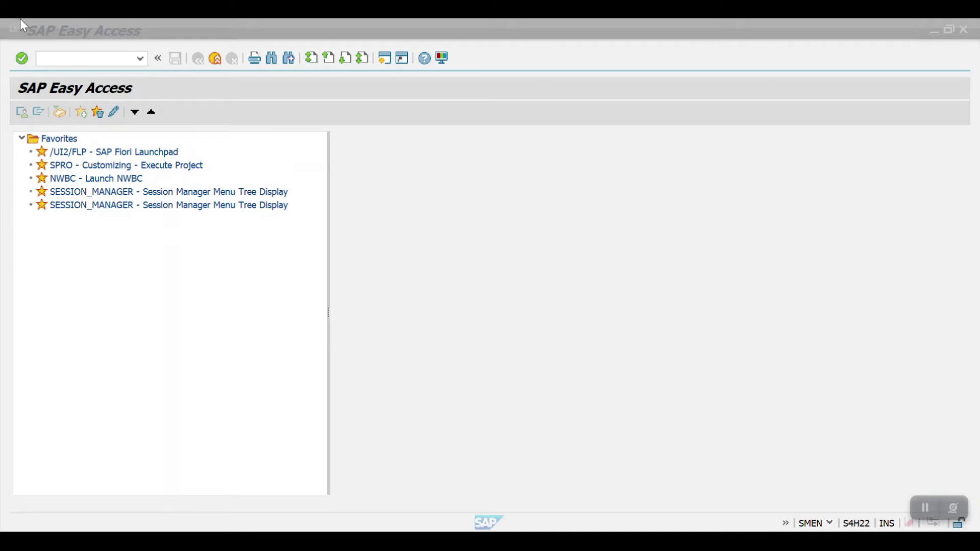
- Open the field status variants table with transaction OBC4
left_click(81, 57)
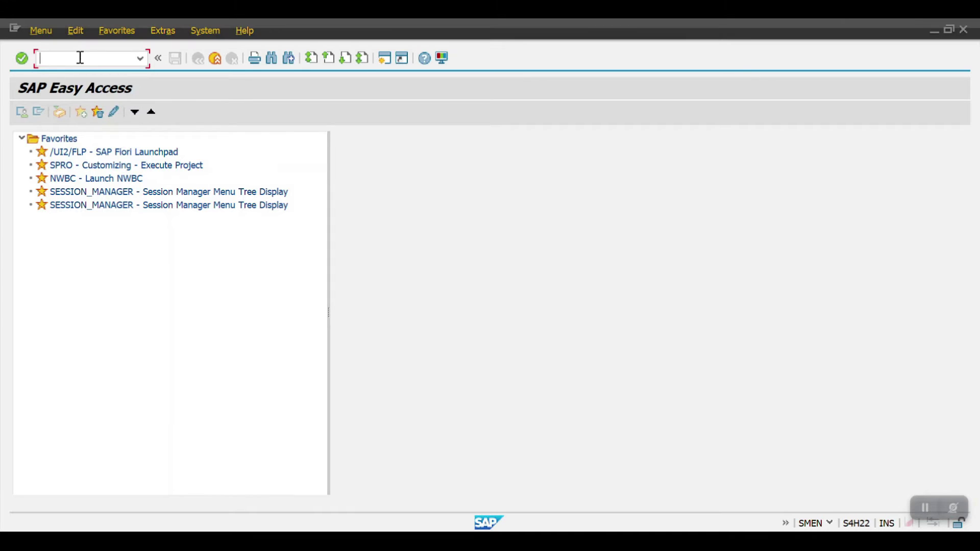
type("OB08")
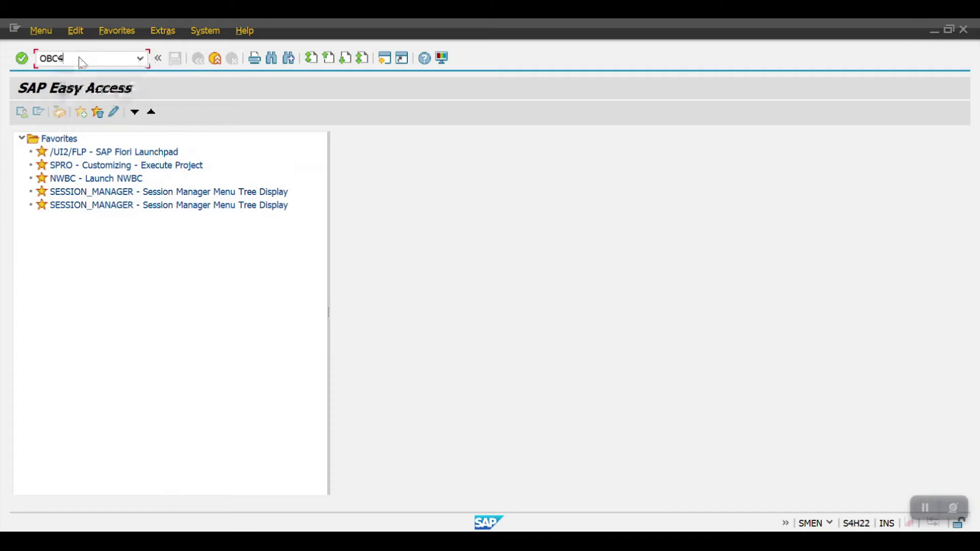
key("Return")
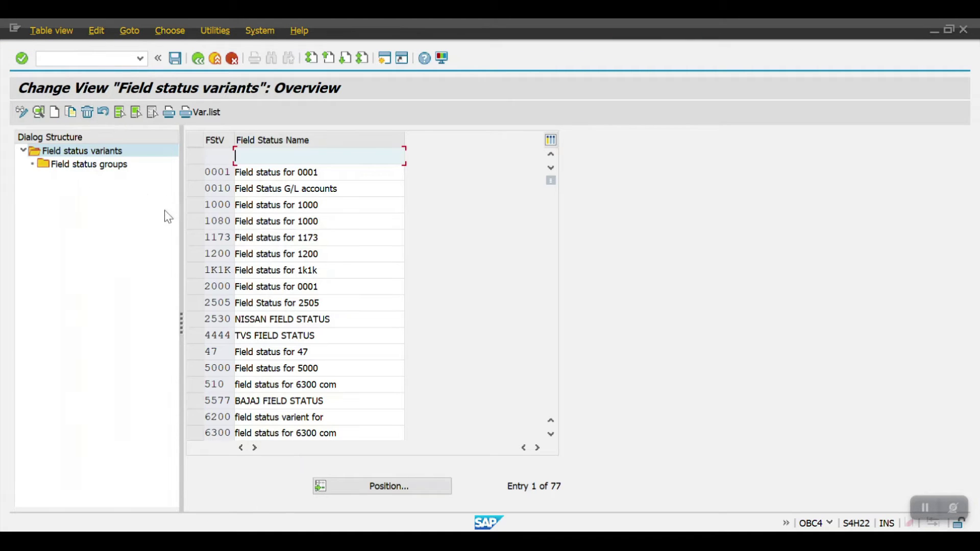
- Select variant 0001 and start copying it as a new entry
left_click(194, 174)
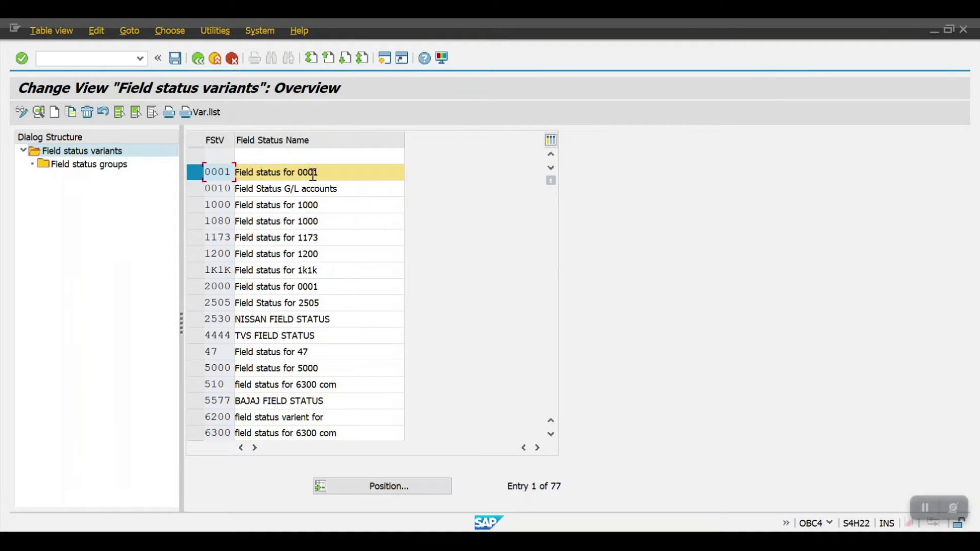
left_click_drag(326, 172, 231, 173)
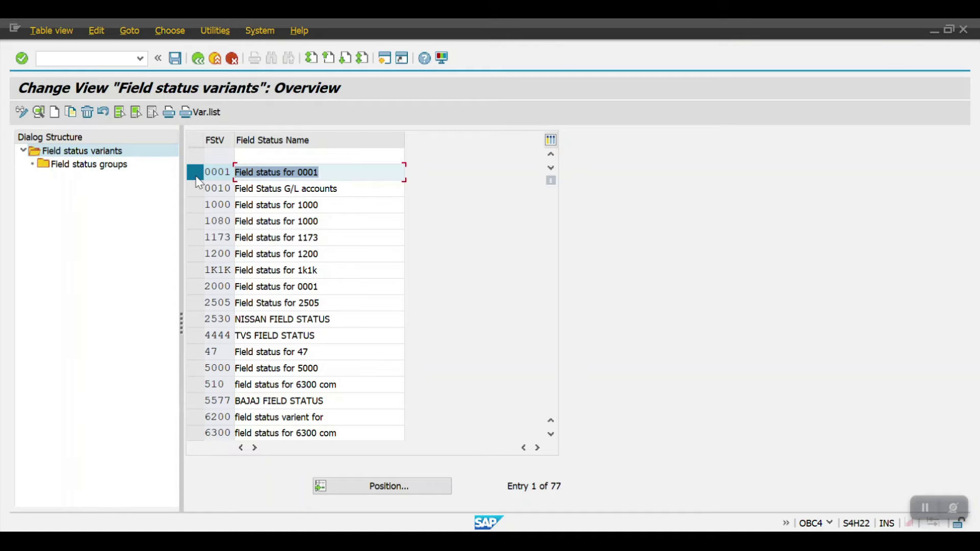
left_click(196, 177)
left_click(197, 177)
left_click(196, 177)
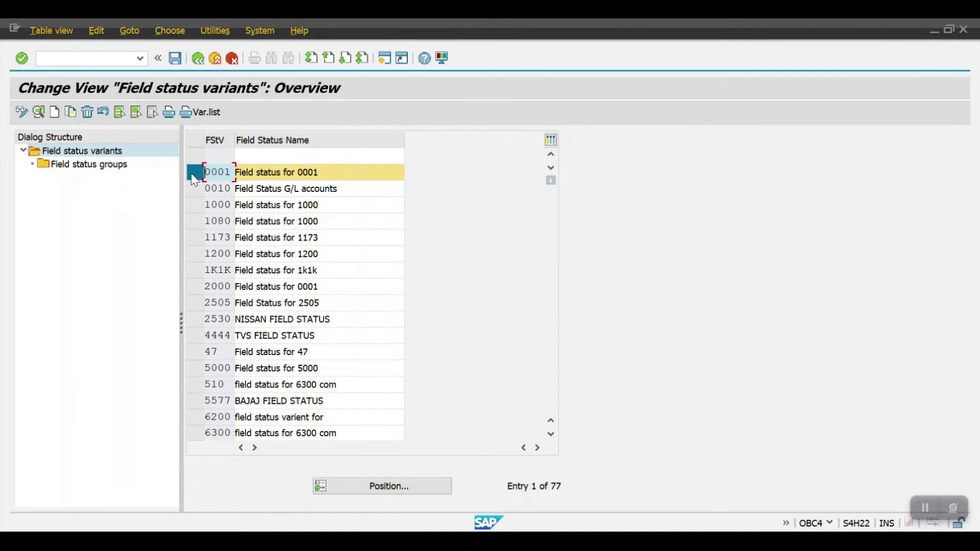
key("F2")
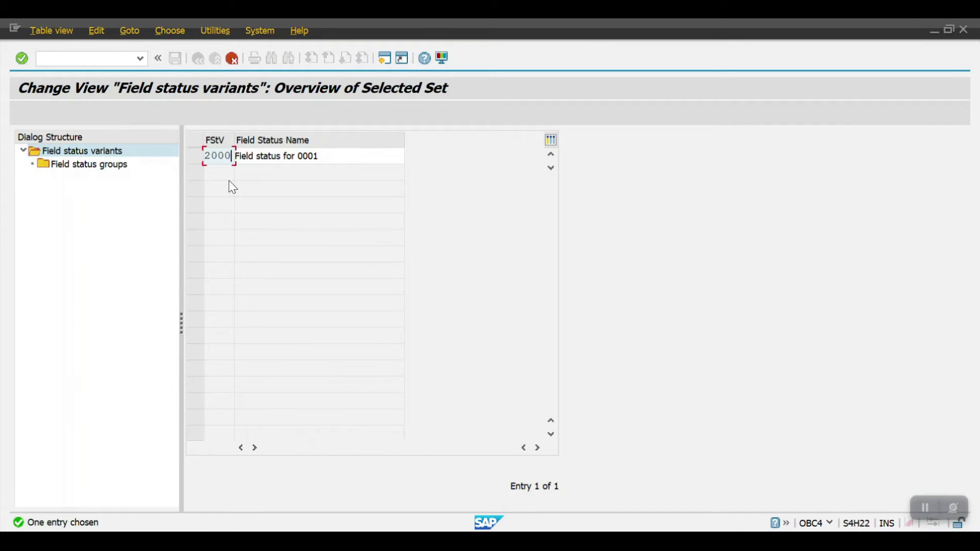
- Copy variant 0001 under key 2001, including all 44 dependent entries
key("Return")
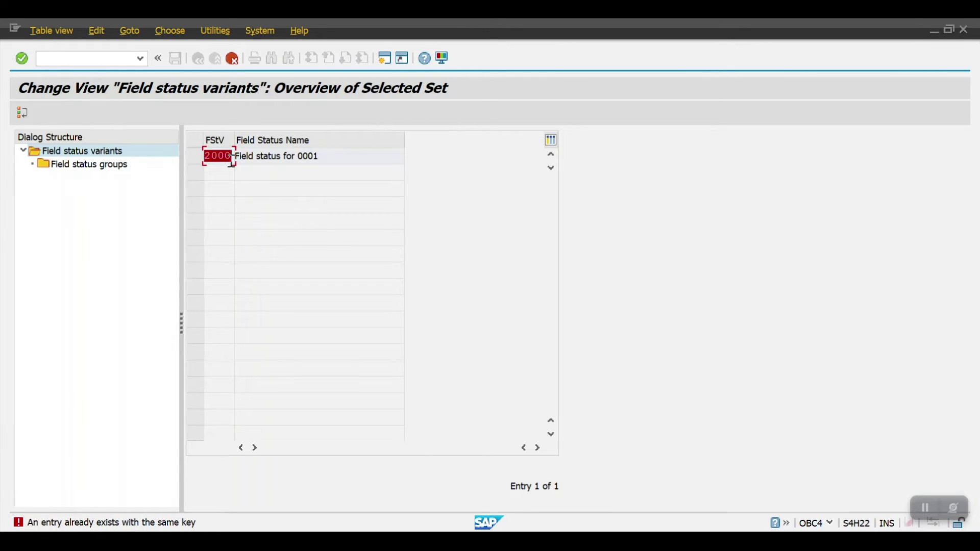
key("BackSpace")
type("2001")
left_click(331, 156)
key("Return")
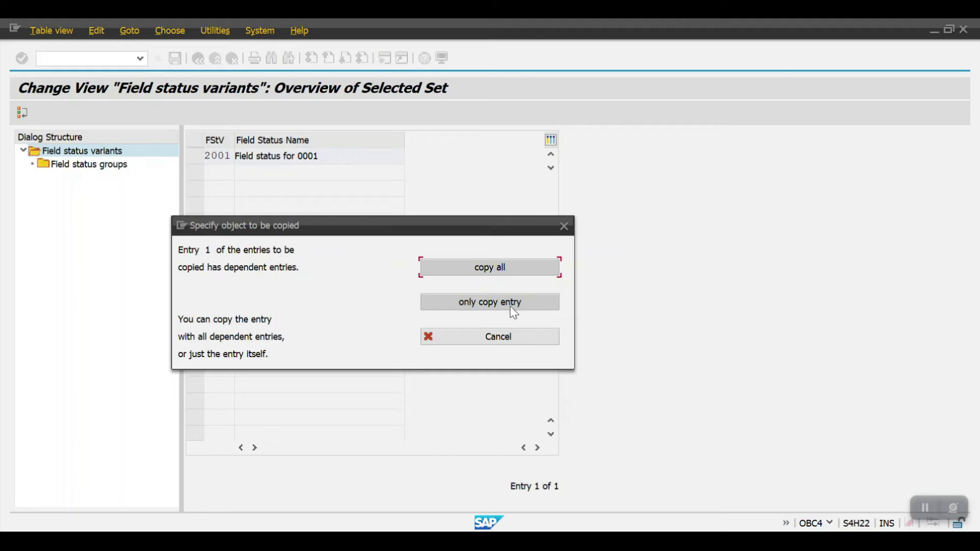
left_click(501, 274)
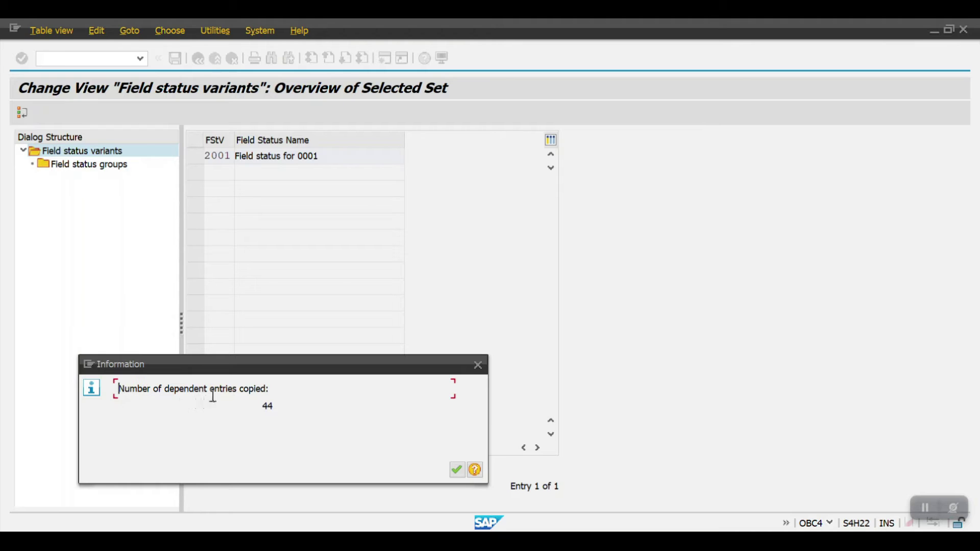
left_click(456, 470)
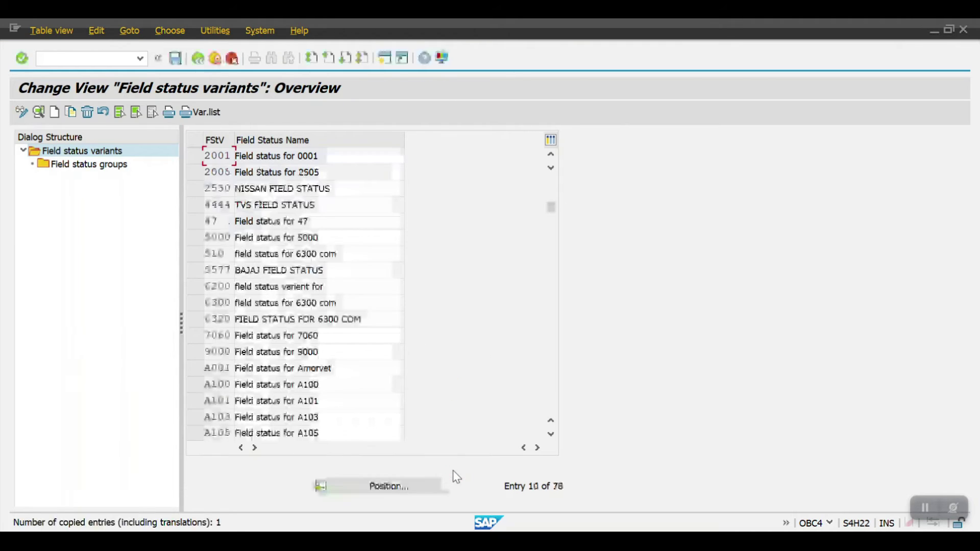
- Rename variant 2001 to 'Field status for 2001' and save it to a customizing request
left_click(326, 156)
key("BackSpace")
key("BackSpace")
key("BackSpace")
key("BackSpace")
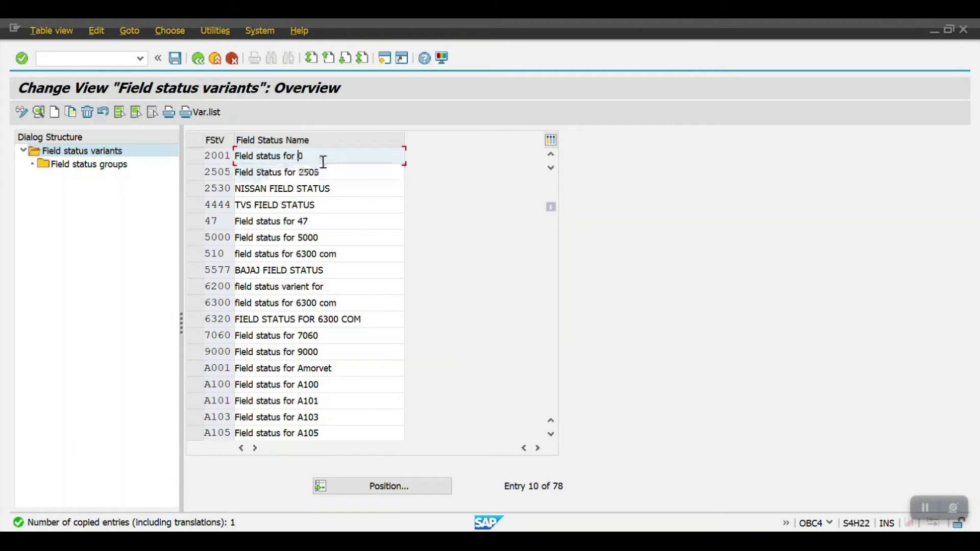
type("2001")
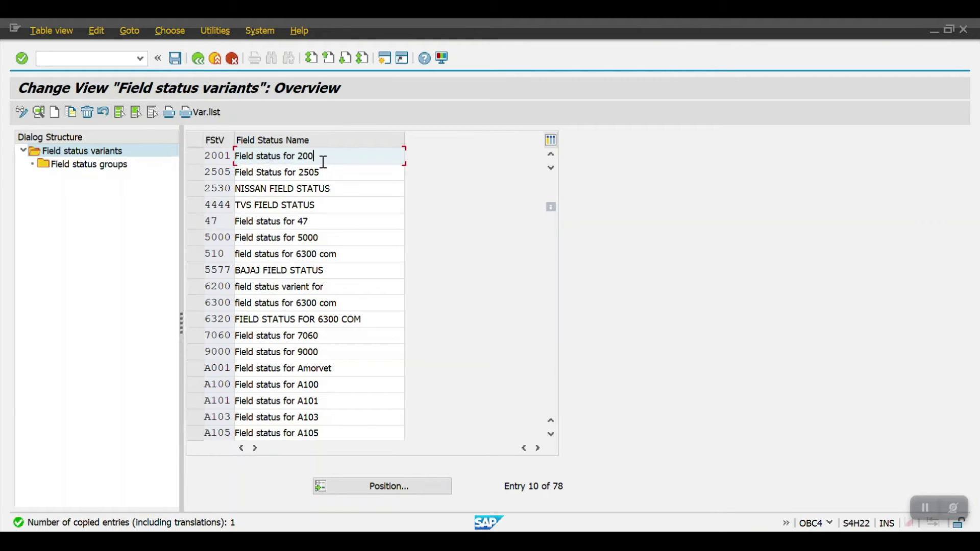
double_click(324, 160)
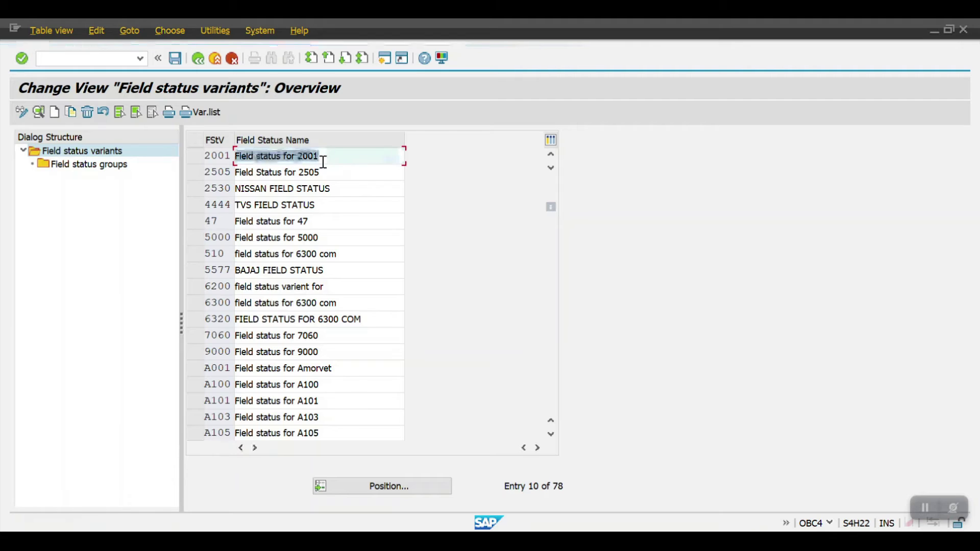
left_click(176, 60)
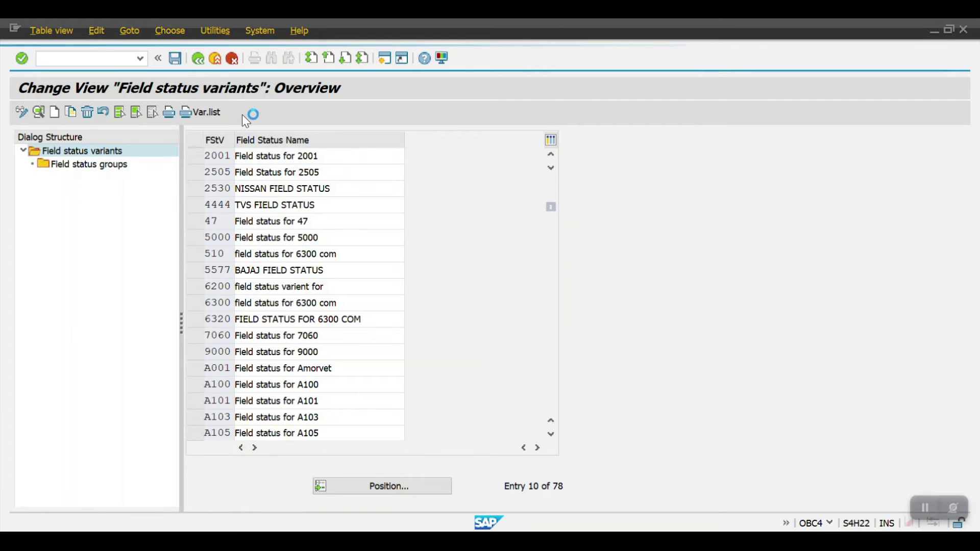
left_click(320, 279)
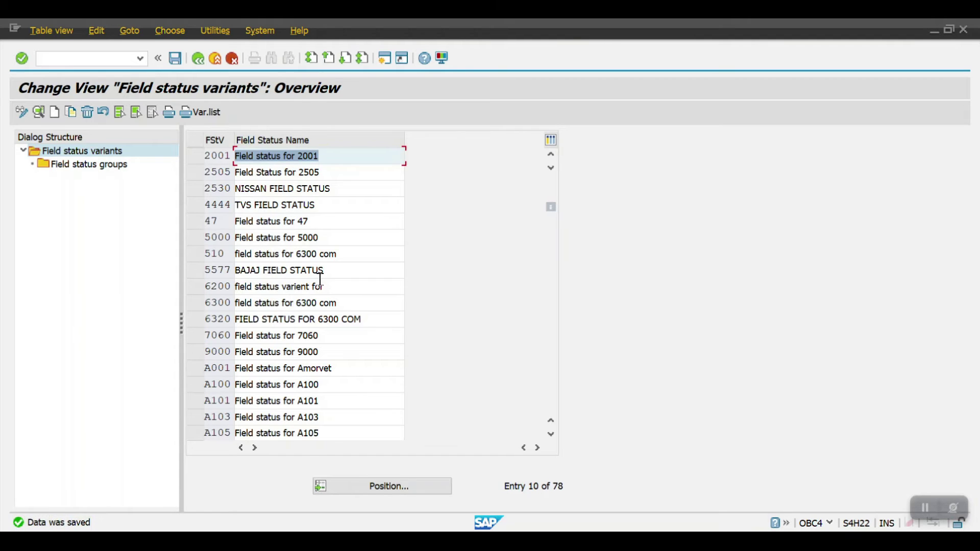
left_click(194, 156)
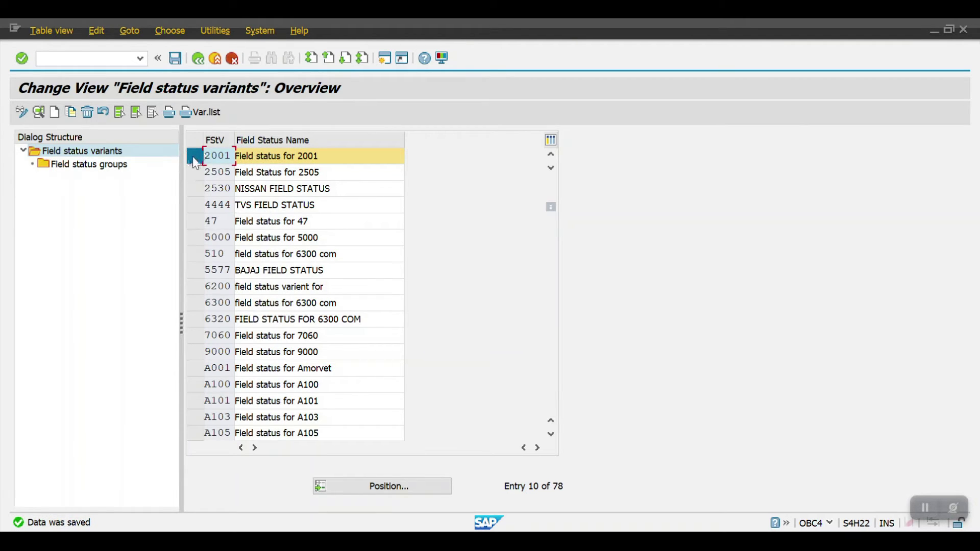
- List variant 2001's field status groups and open group G001's field settings
double_click(102, 166)
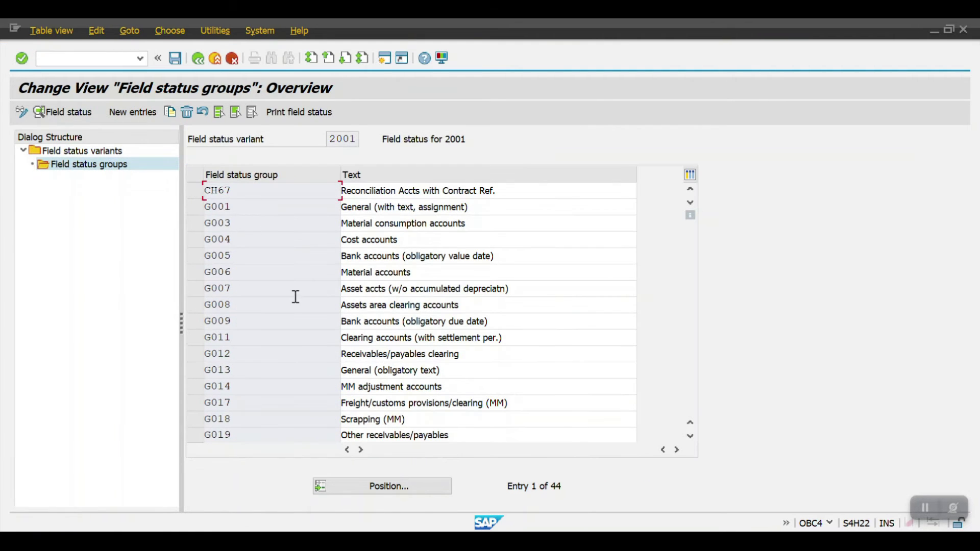
left_click(196, 210)
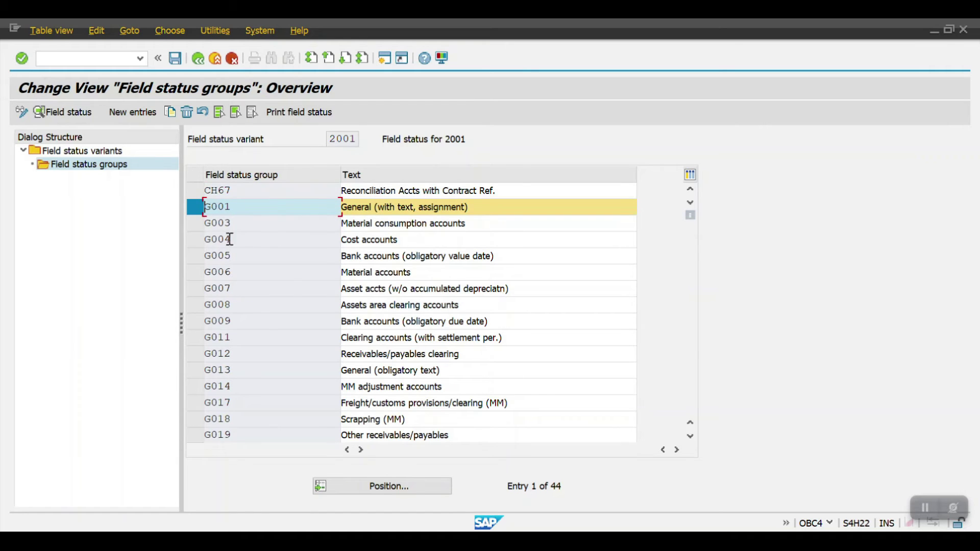
left_click(196, 240)
left_click(199, 225)
left_click(196, 239)
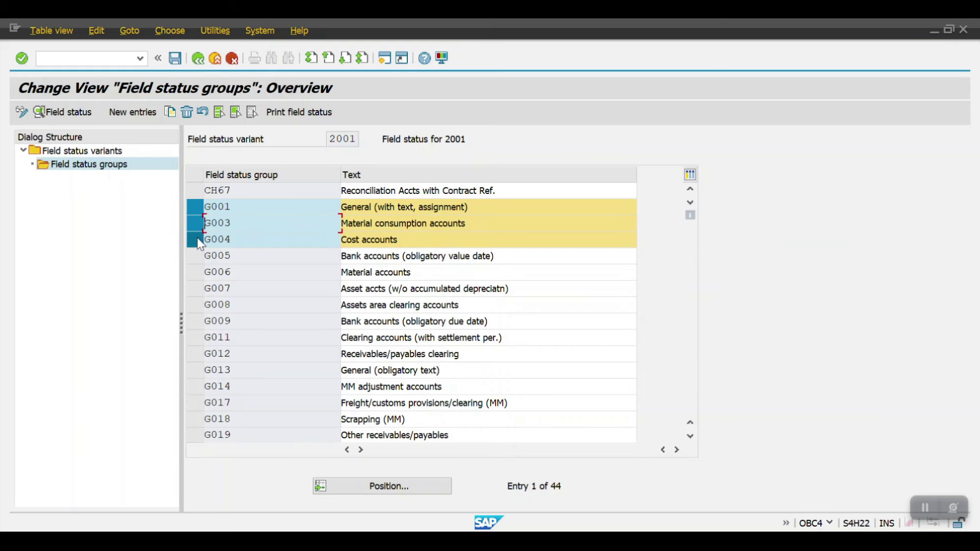
left_click(197, 225)
double_click(194, 210)
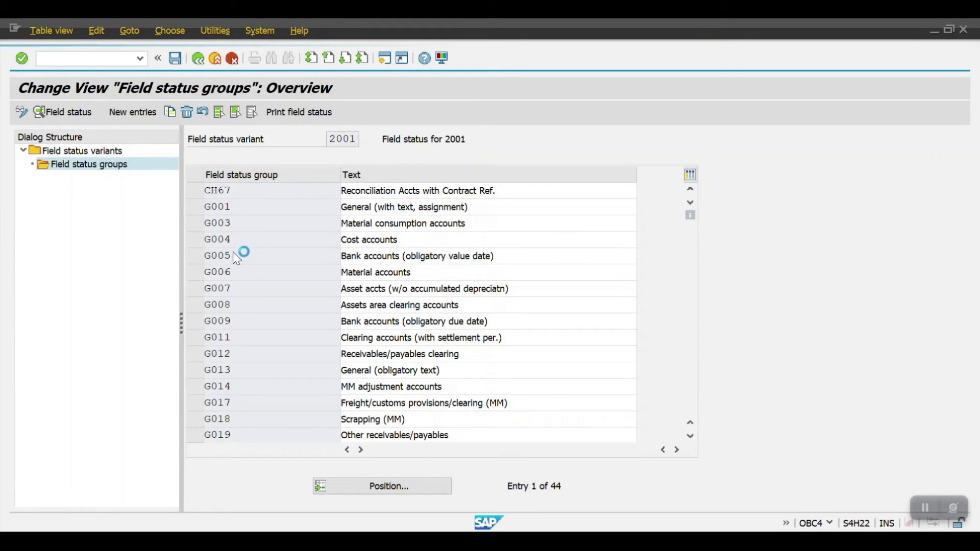
- Review G001's General Data and Additional account assignments field statuses, then return to the group list
double_click(53, 226)
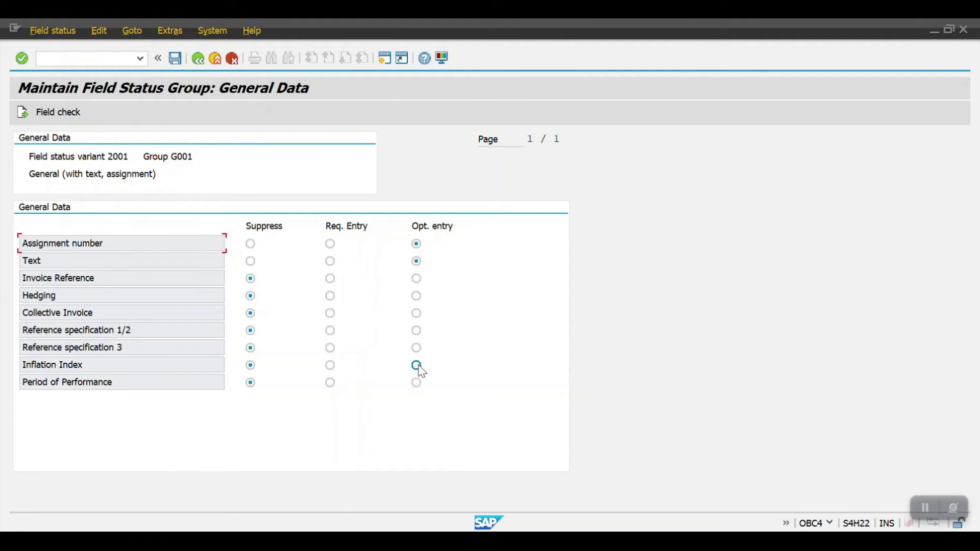
left_click(198, 58)
left_click(63, 244)
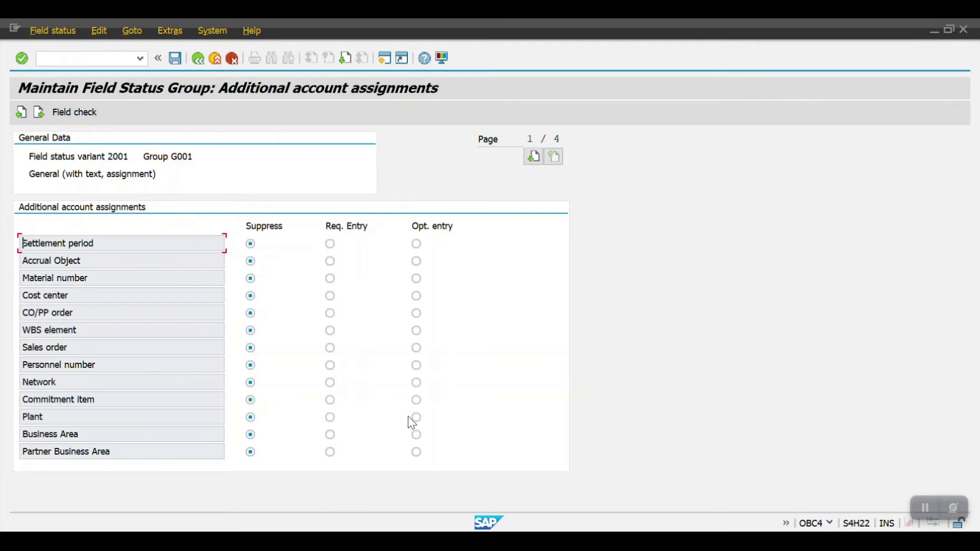
left_click(198, 60)
left_click(198, 60)
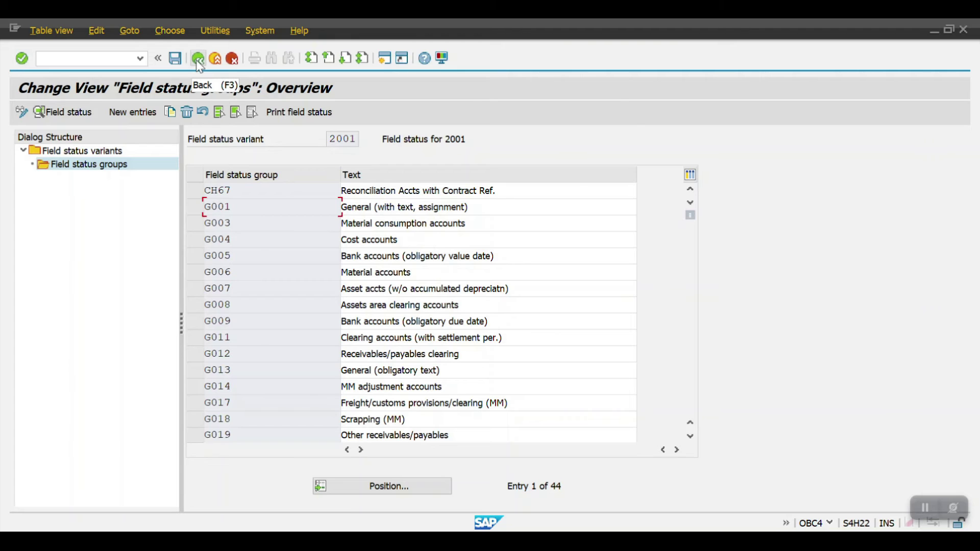
- Go back to SAP Easy Access and launch transaction OBC5
left_click(198, 60)
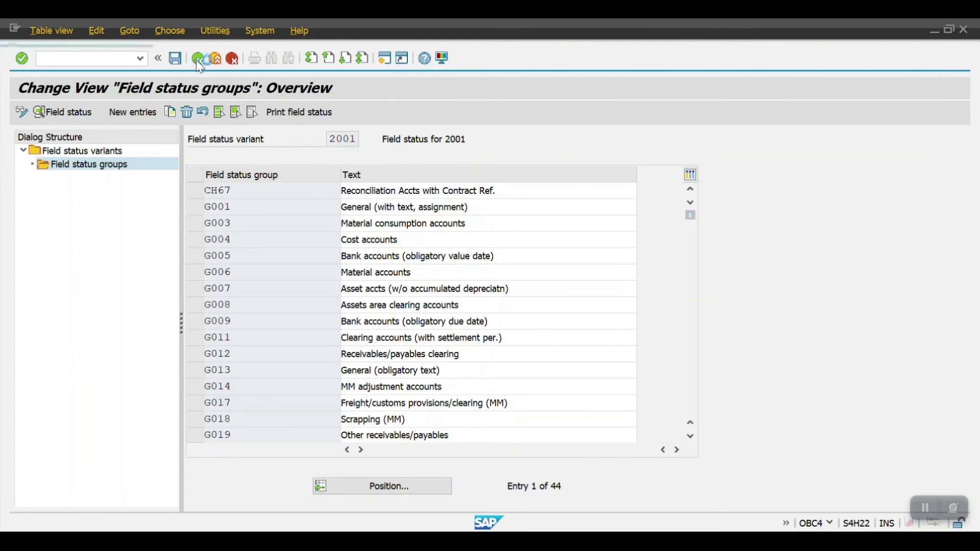
left_click(198, 61)
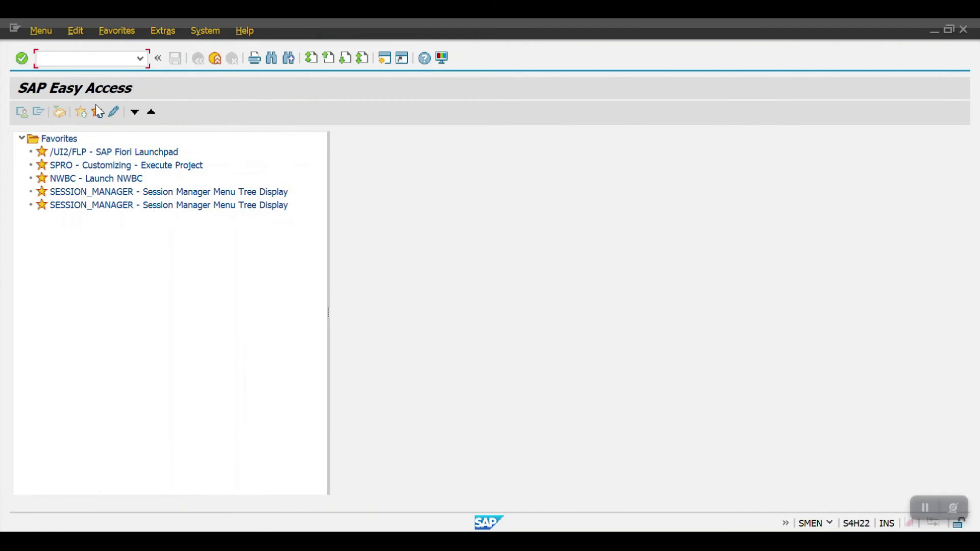
type("OBC5")
key("Return")
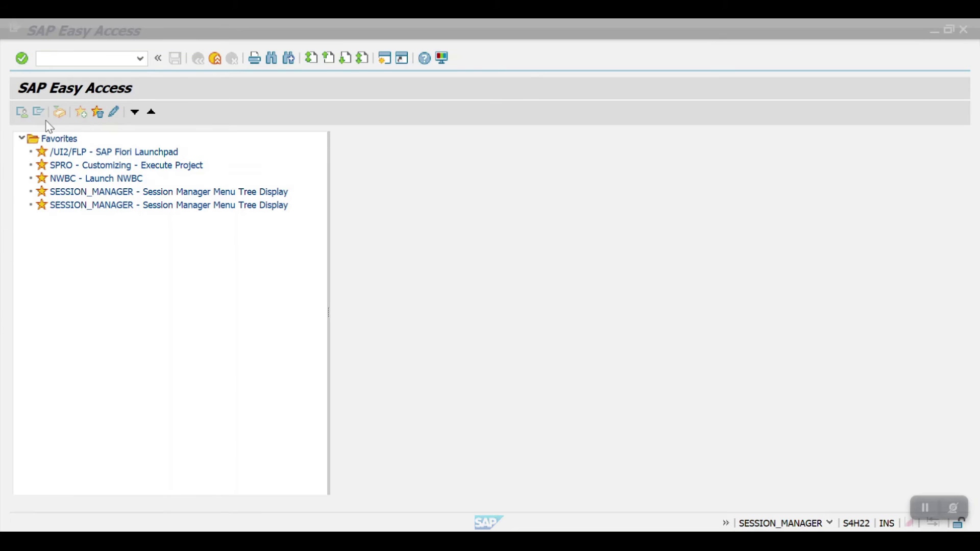
- Run OBC5, copy the locking user's ID from the Locked Data popup, and decline read-only display
left_click(64, 57)
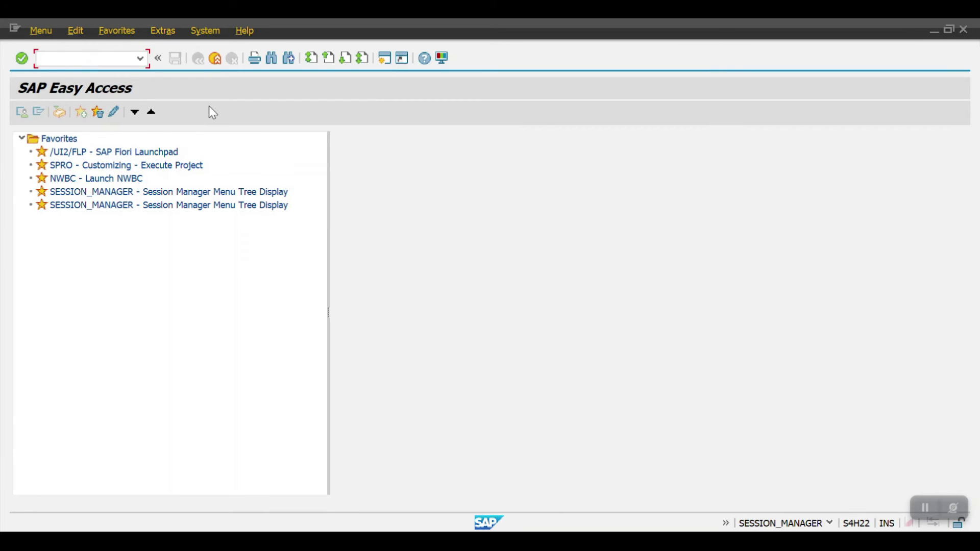
type("OBC5")
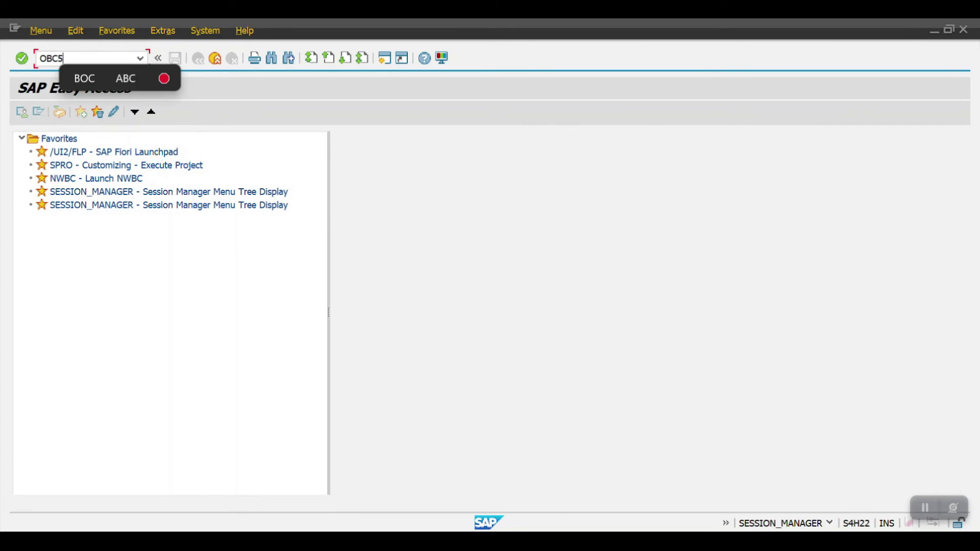
key("Return")
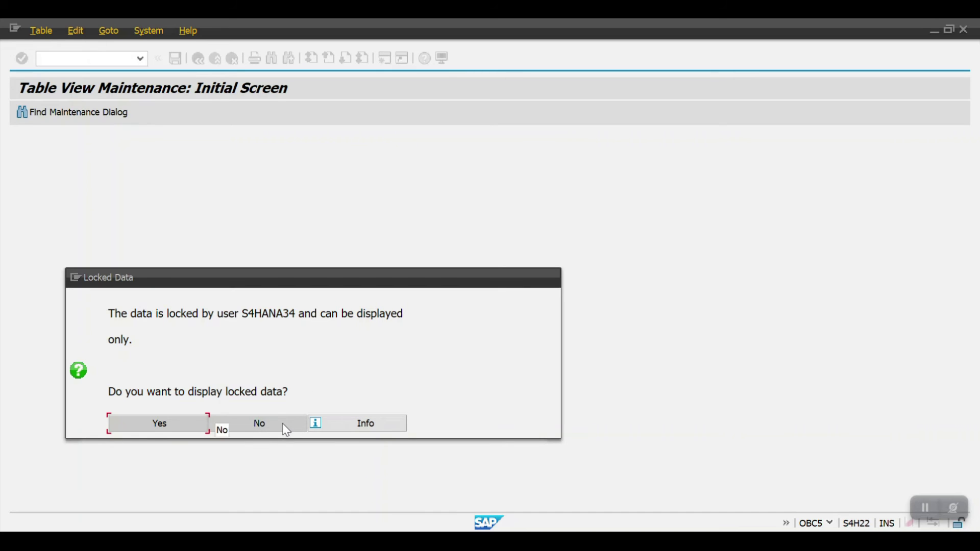
left_click_drag(243, 312, 296, 313)
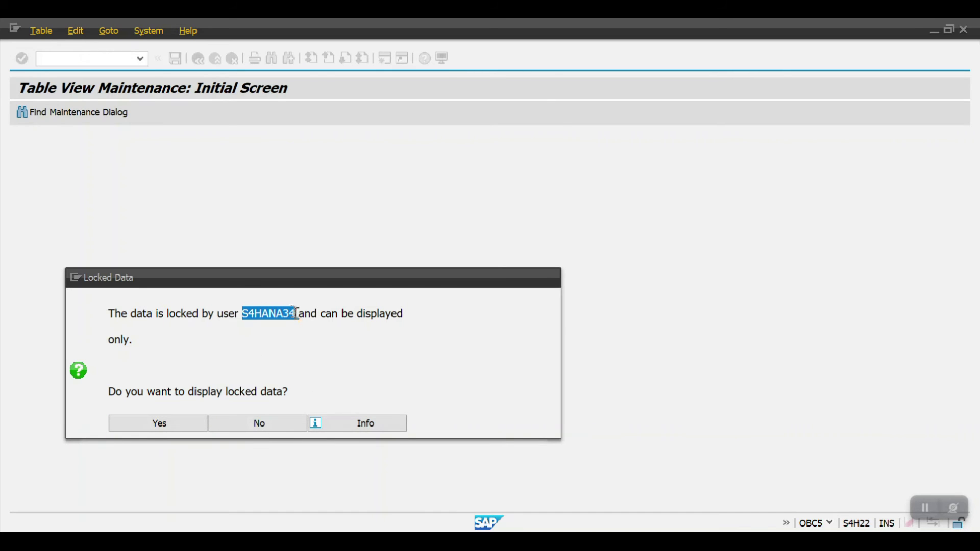
left_click(275, 423)
- In SM12, find and delete all four locks held by the blocking user
type("S")
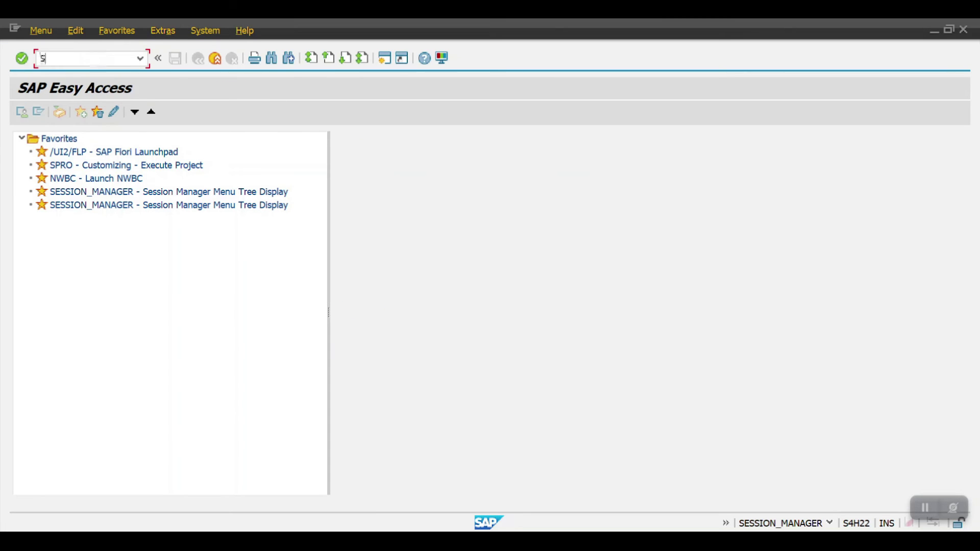
type("M12")
key("Return")
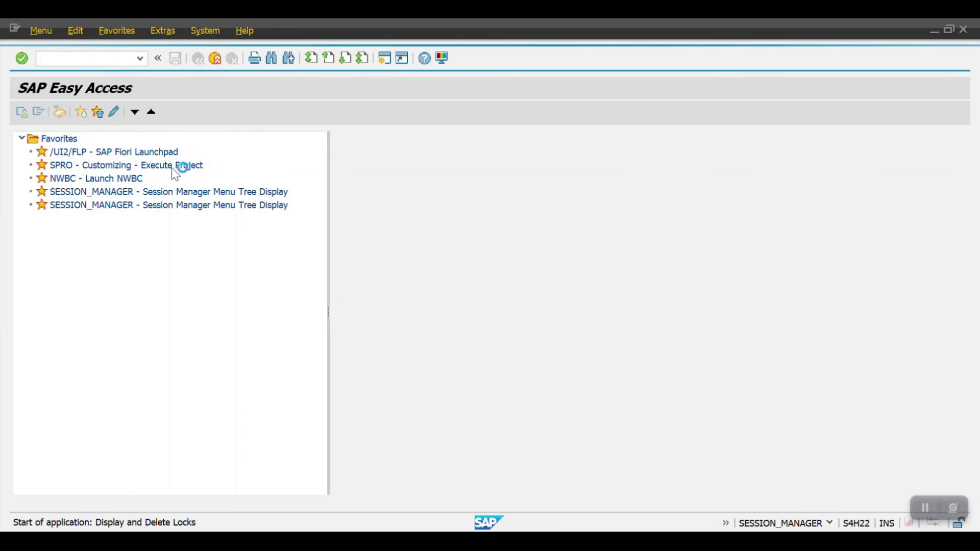
key("Tab")
type("S4HANA34")
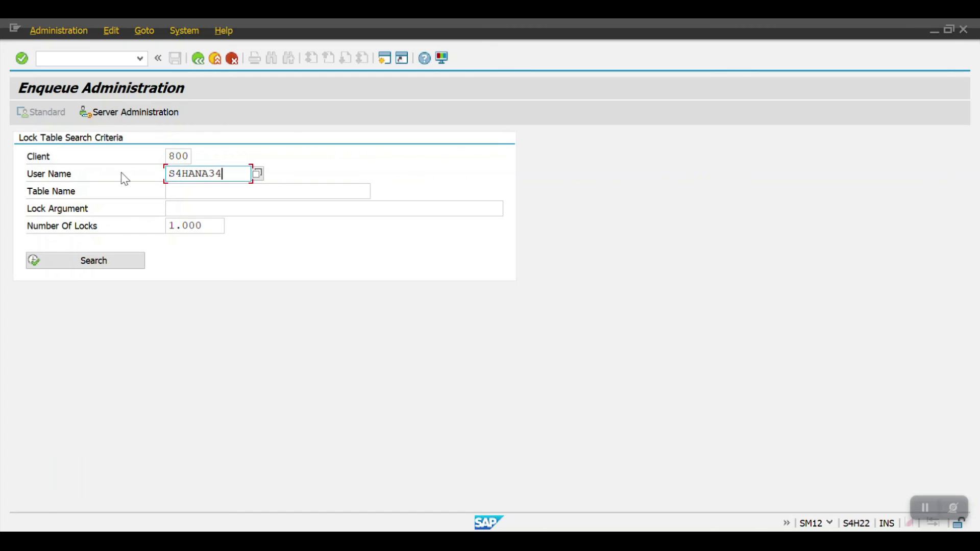
left_click(121, 264)
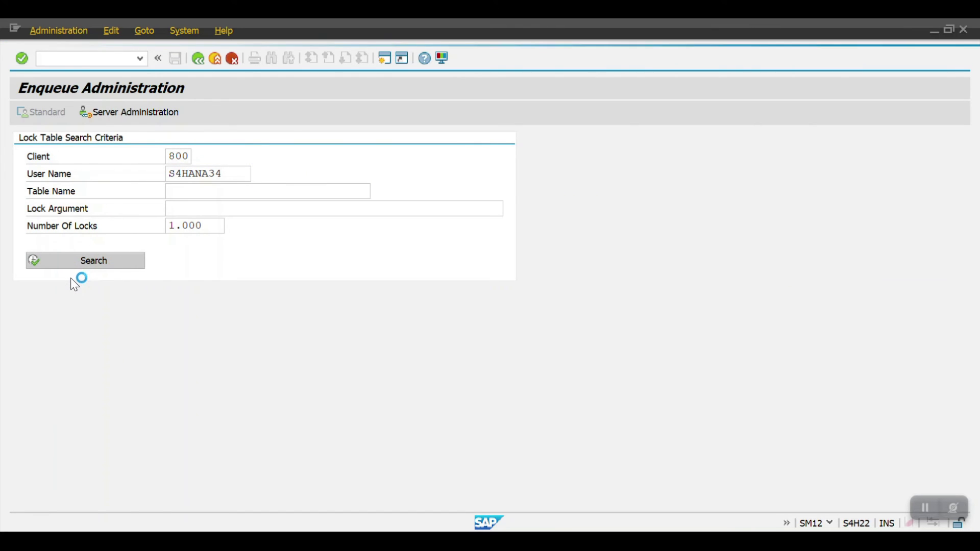
left_click(22, 340)
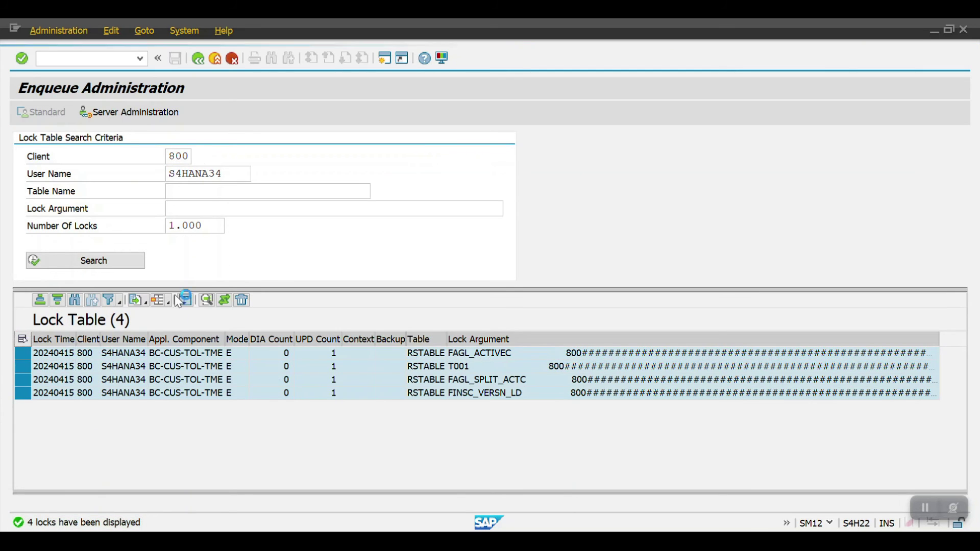
left_click(242, 301)
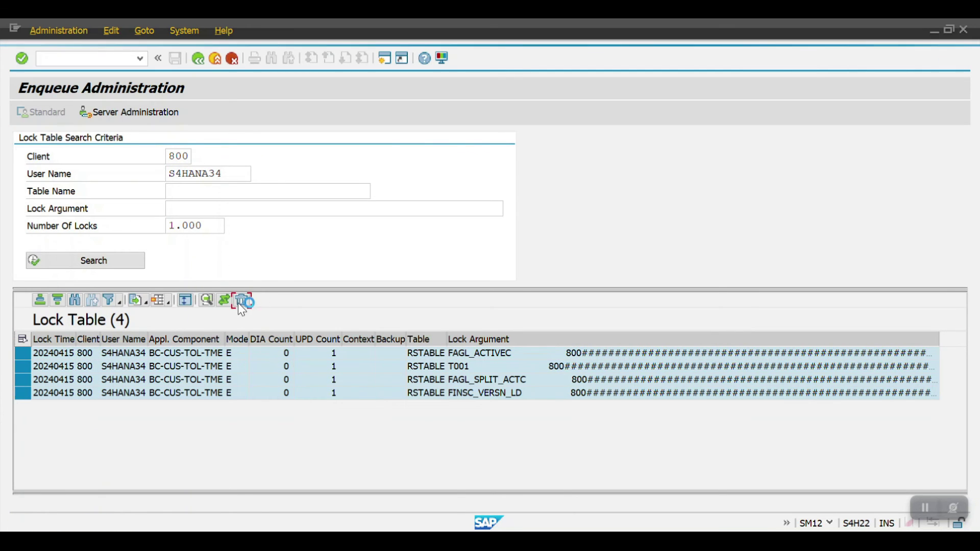
left_click(265, 355)
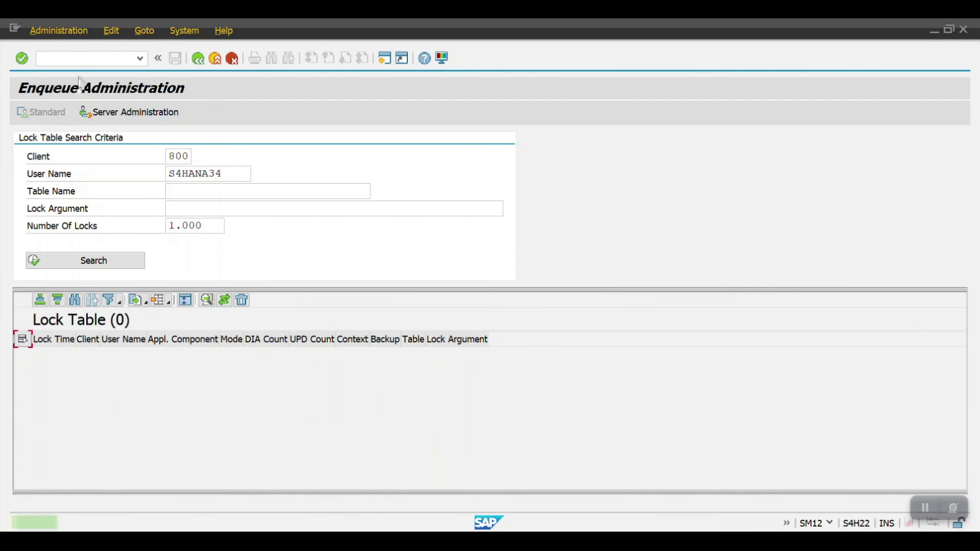
type("/N")
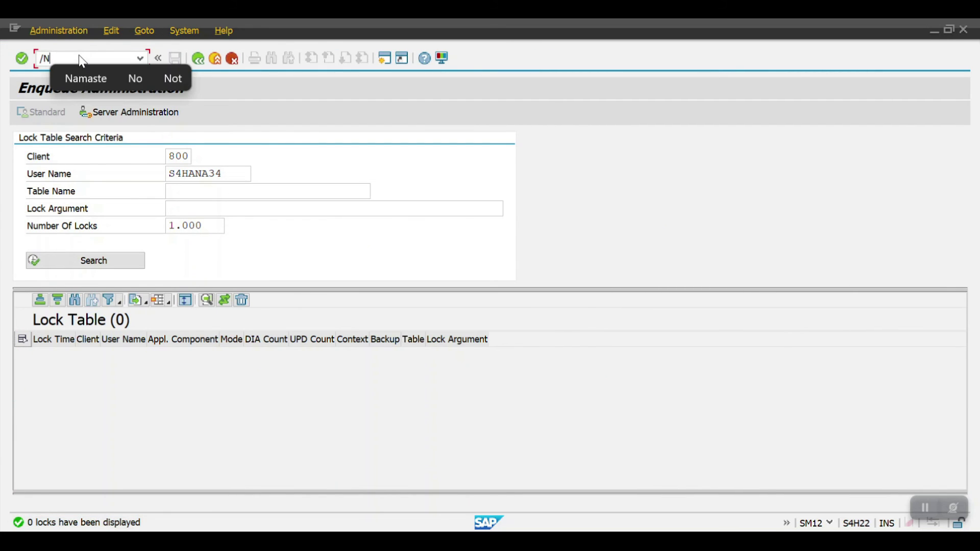
type("OBCS")
- In OBC5, set field status variant 2001 for company codes 2009 and 2010
key("Return")
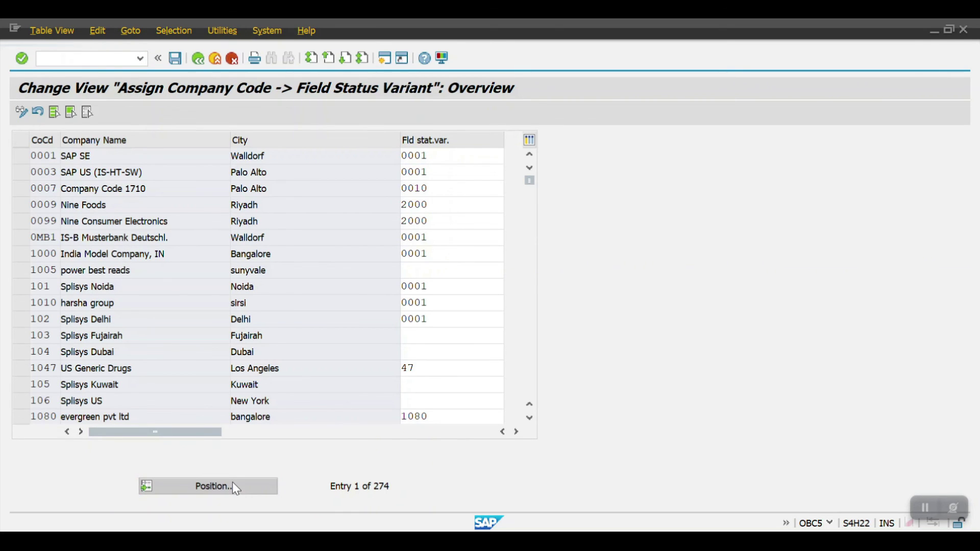
left_click(233, 484)
type("2009")
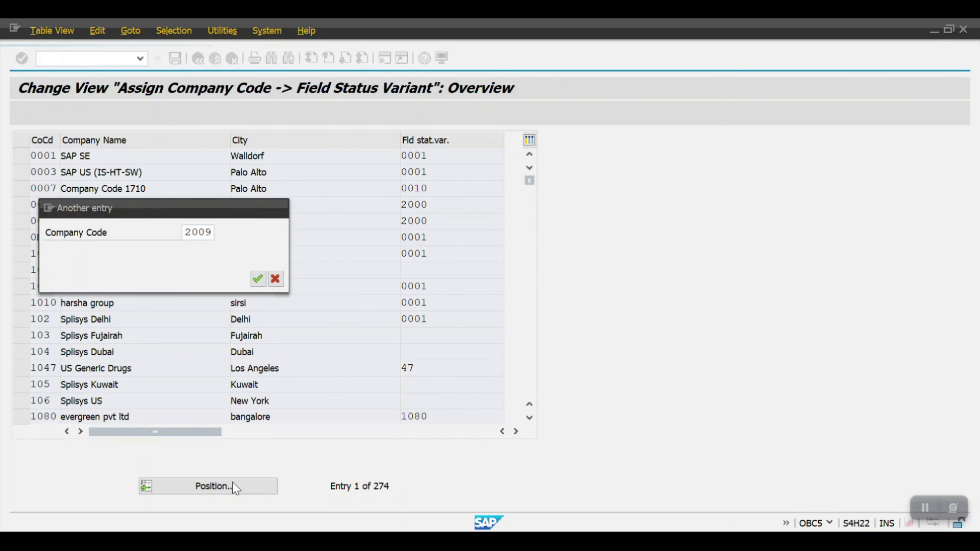
key("Return")
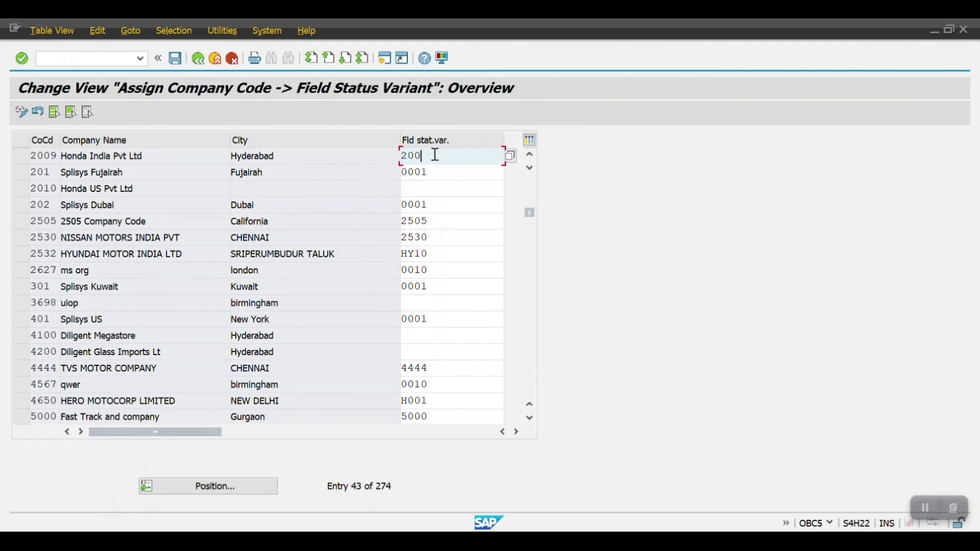
left_click_drag(437, 155, 388, 159)
key("ctrl+c")
left_click(433, 188)
key("ctrl+v")
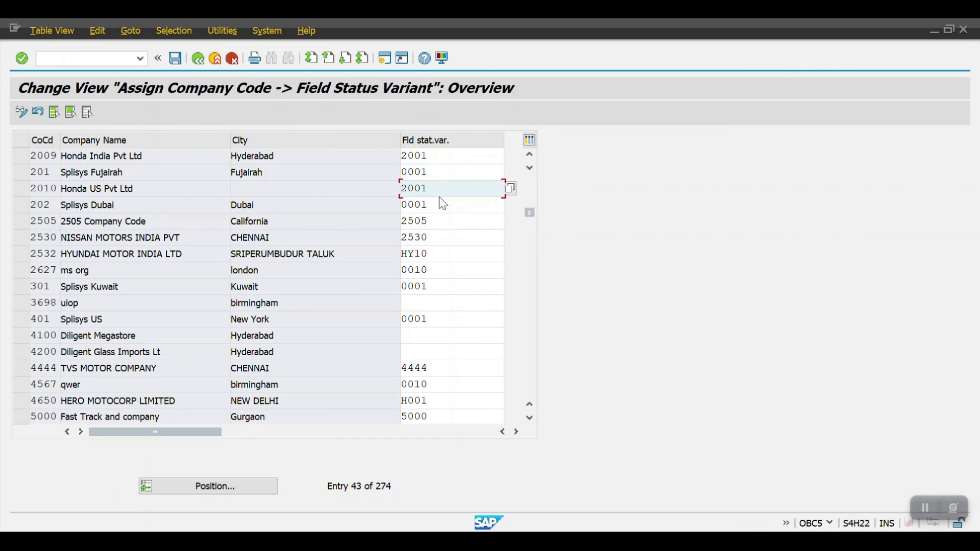
- Save the assignments to the customizing request and return to Easy Access
left_click(174, 59)
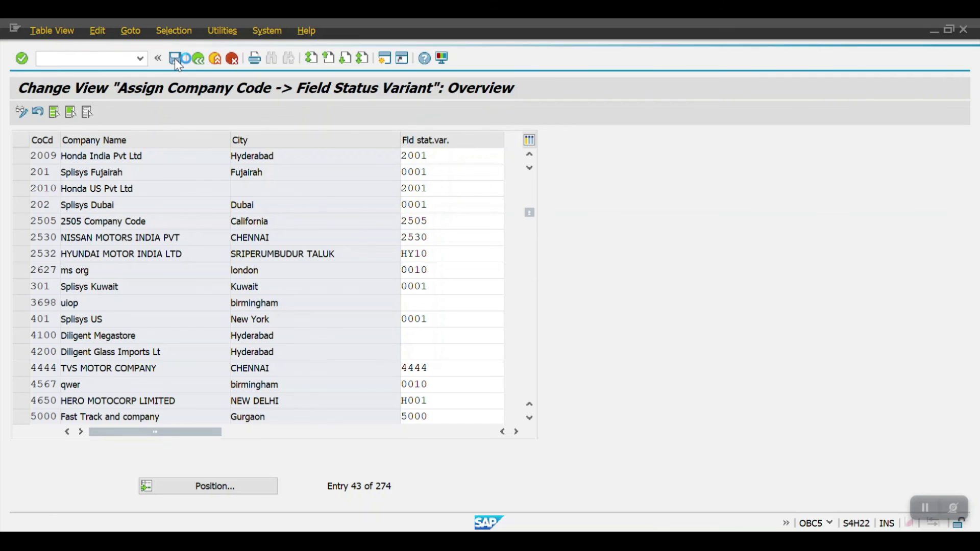
left_click(322, 280)
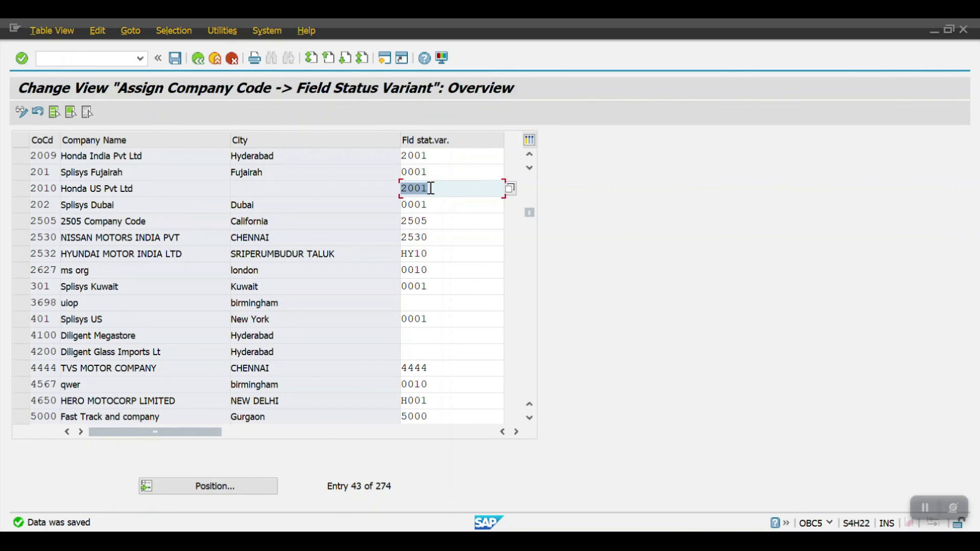
left_click(198, 58)
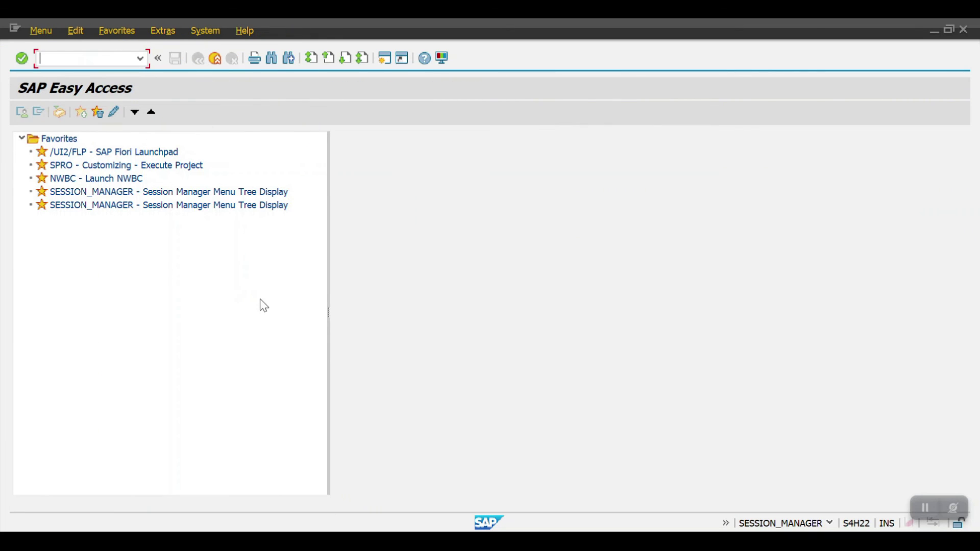